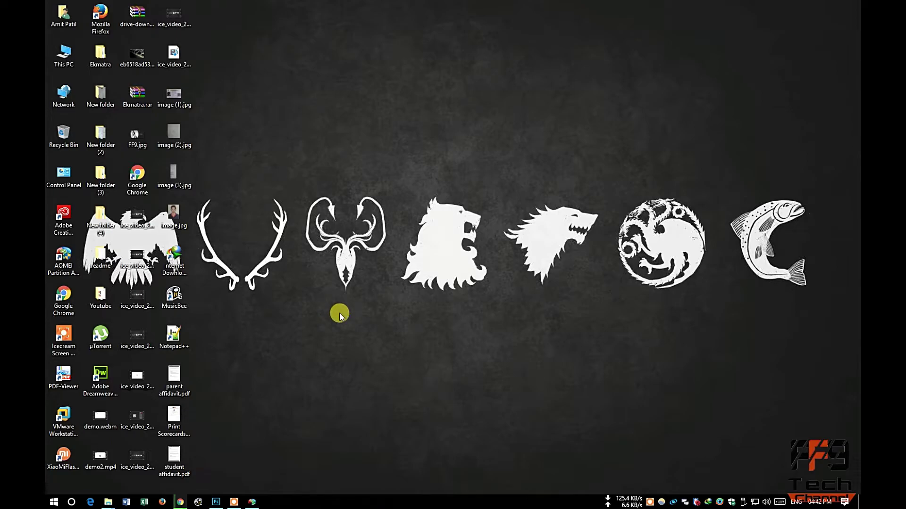
# - Bring up the AOMEI Partition Assistant main window from the taskbar
pyautogui.click(252, 501)
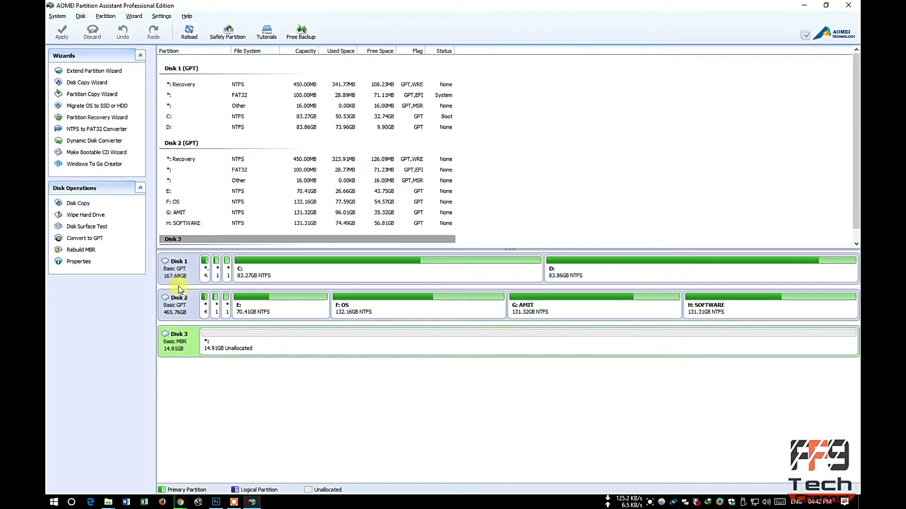
# - Convert Disk 3 from MBR to GPT via its context menu and confirm the dialog
pyautogui.rightClick(178, 345)
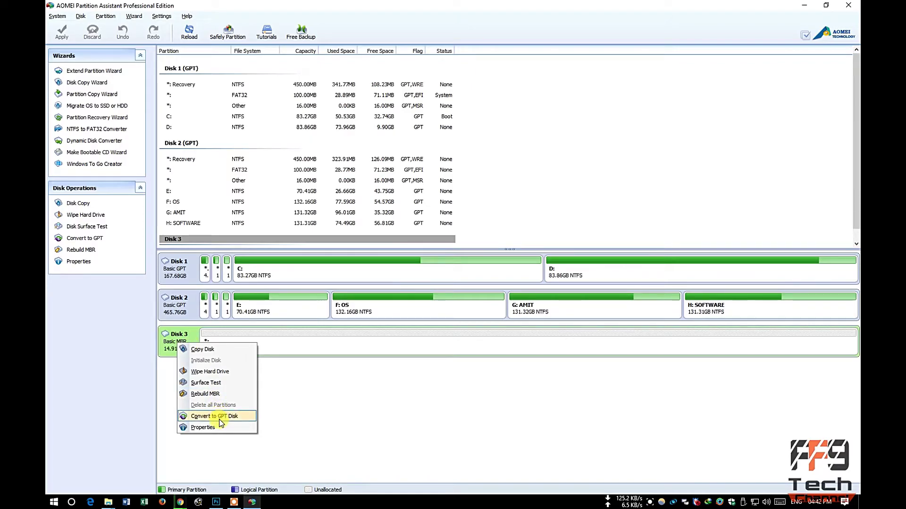
pyautogui.click(223, 417)
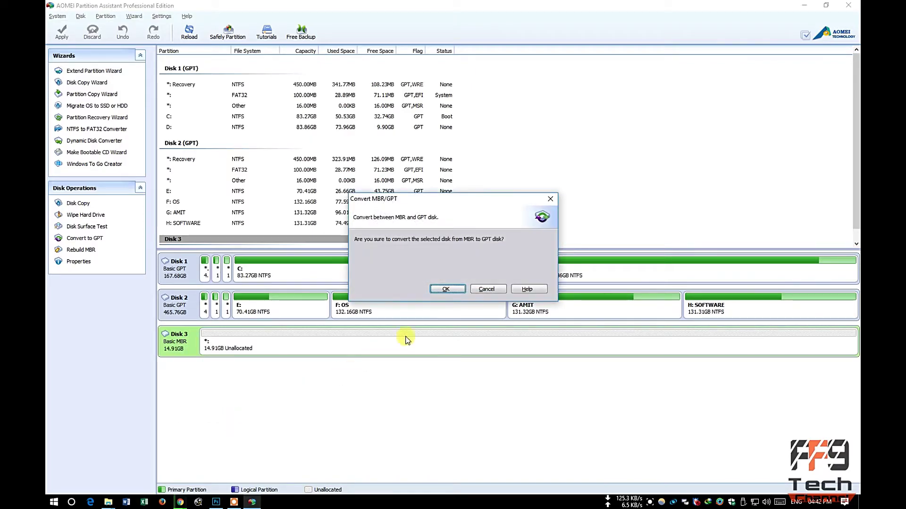
pyautogui.click(446, 289)
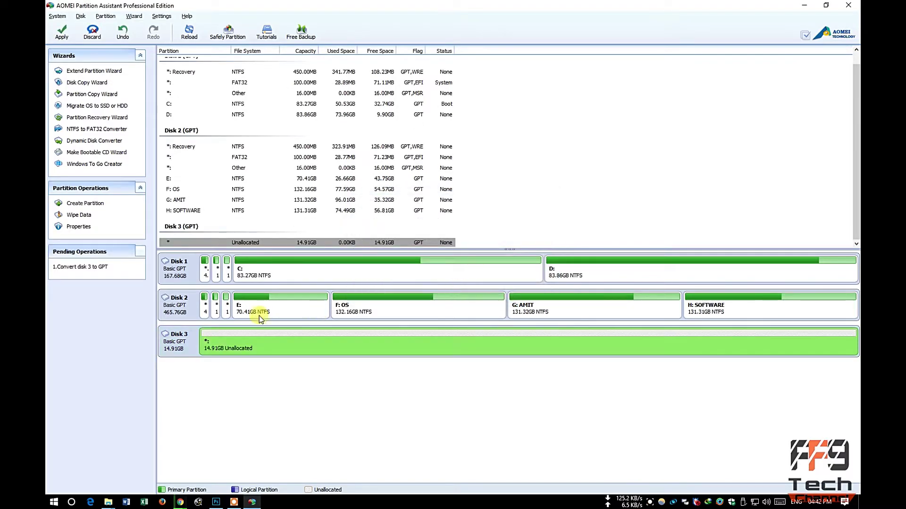
# - Apply and proceed with the pending conversion, then acknowledge its successful completion
pyautogui.click(61, 31)
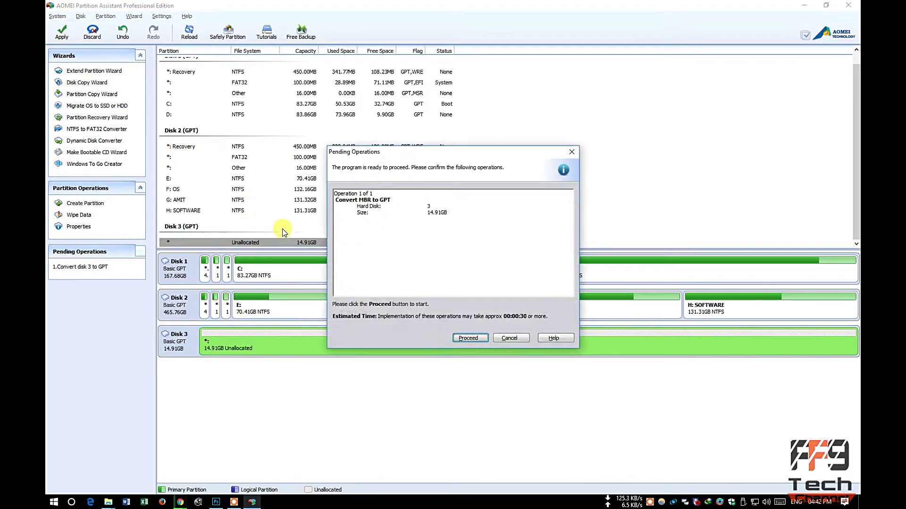
pyautogui.click(467, 337)
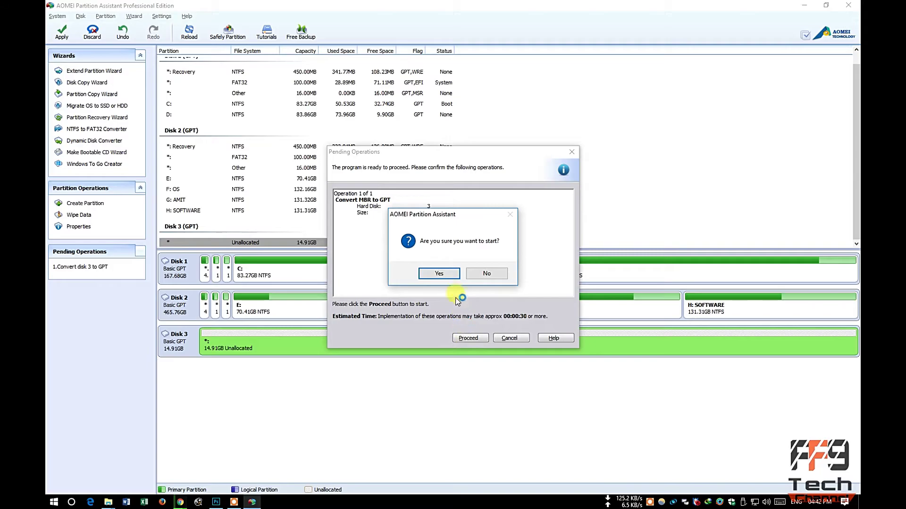
pyautogui.click(439, 274)
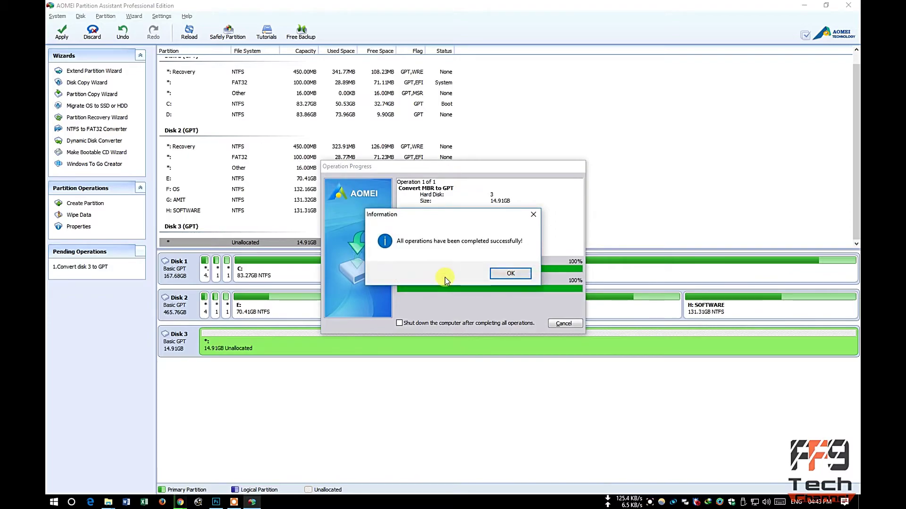
pyautogui.click(508, 278)
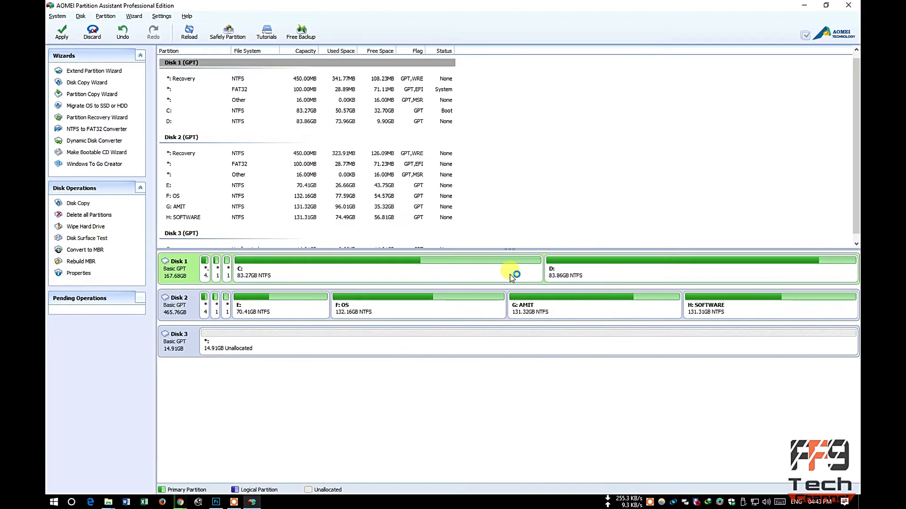